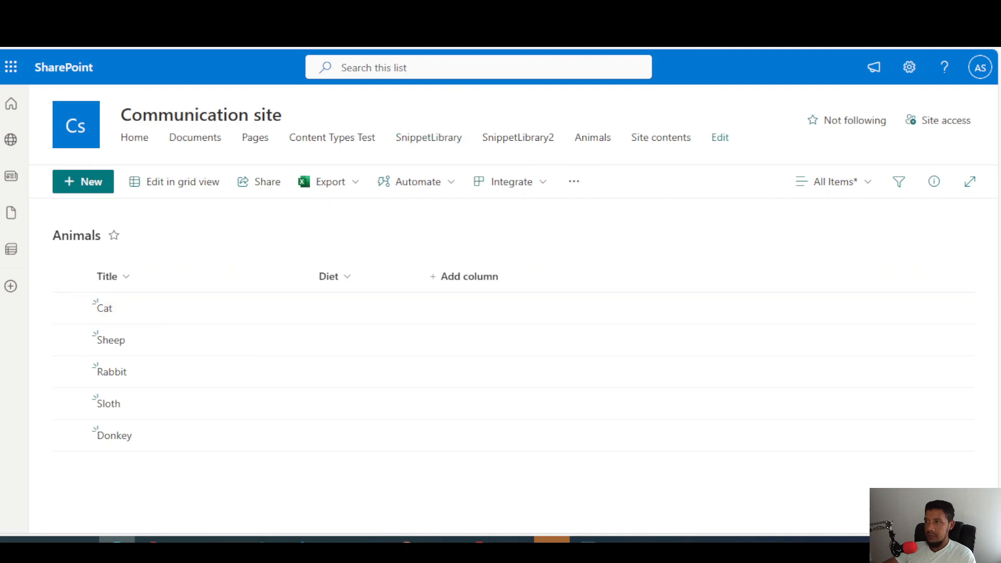
Switch to the Demo Workflow in Power Automate and review the Get items action's list and filter query.
click(510, 10)
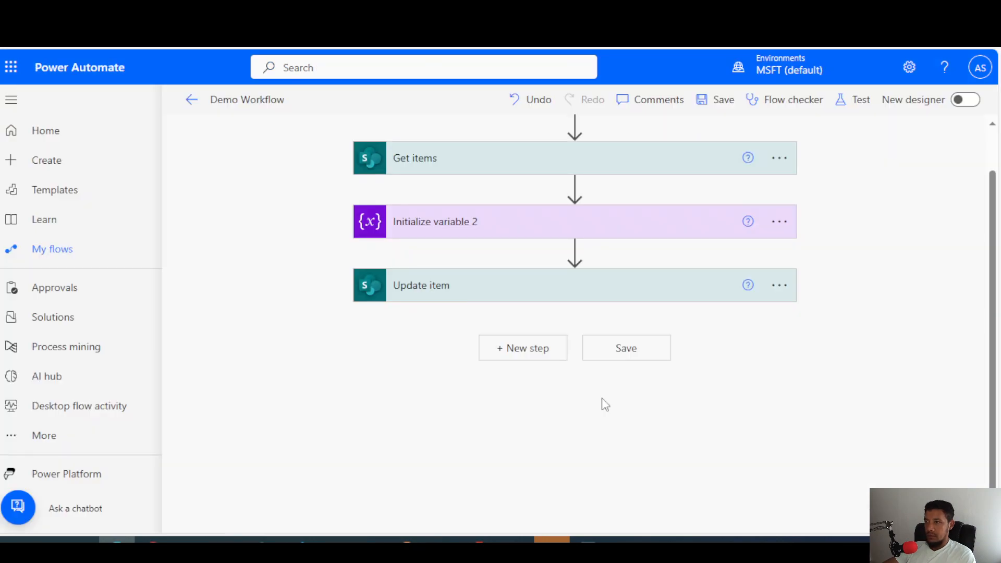
click(516, 169)
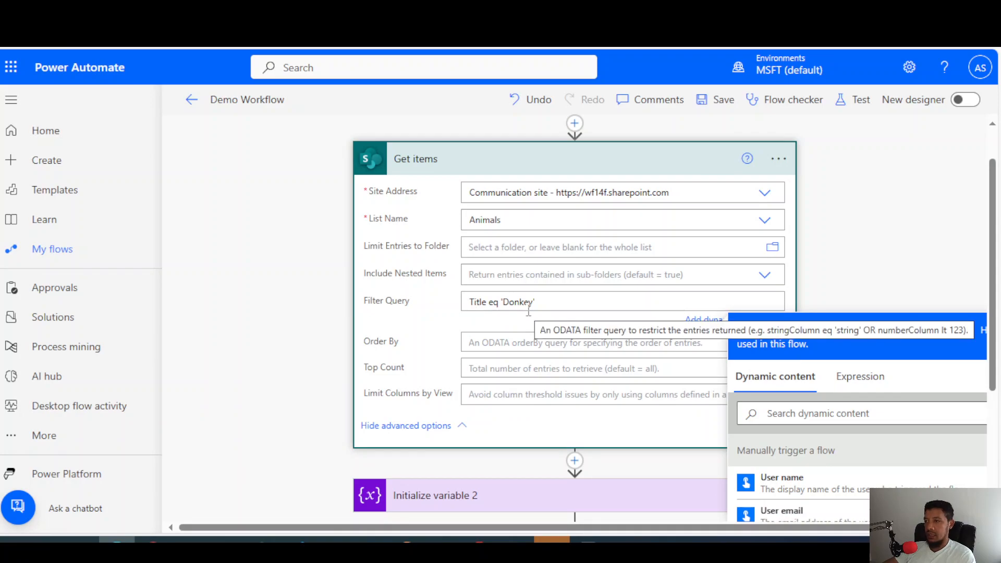
click(524, 166)
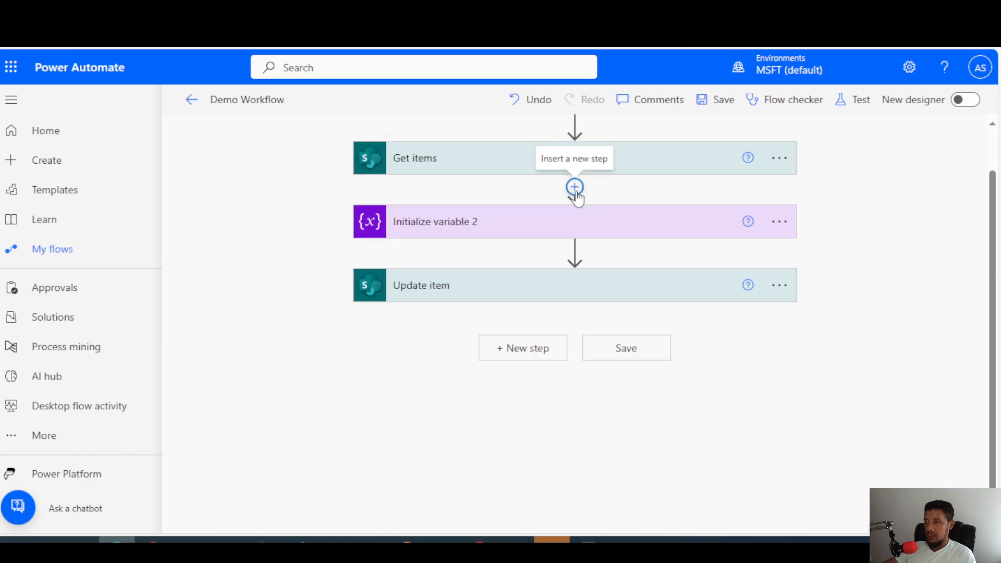
Insert a SharePoint Update item action between Get items and Initialize variable 2.
click(574, 188)
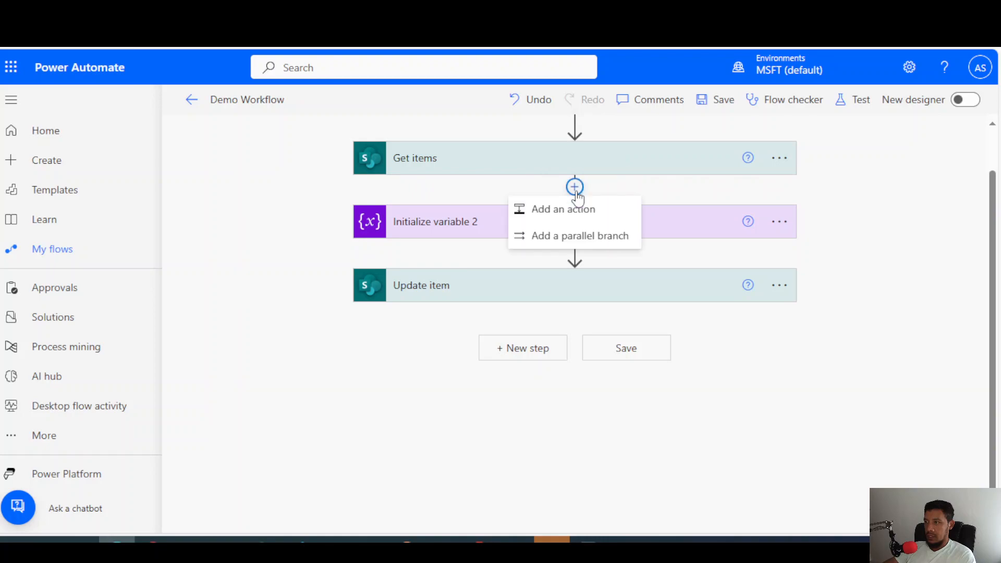
click(565, 211)
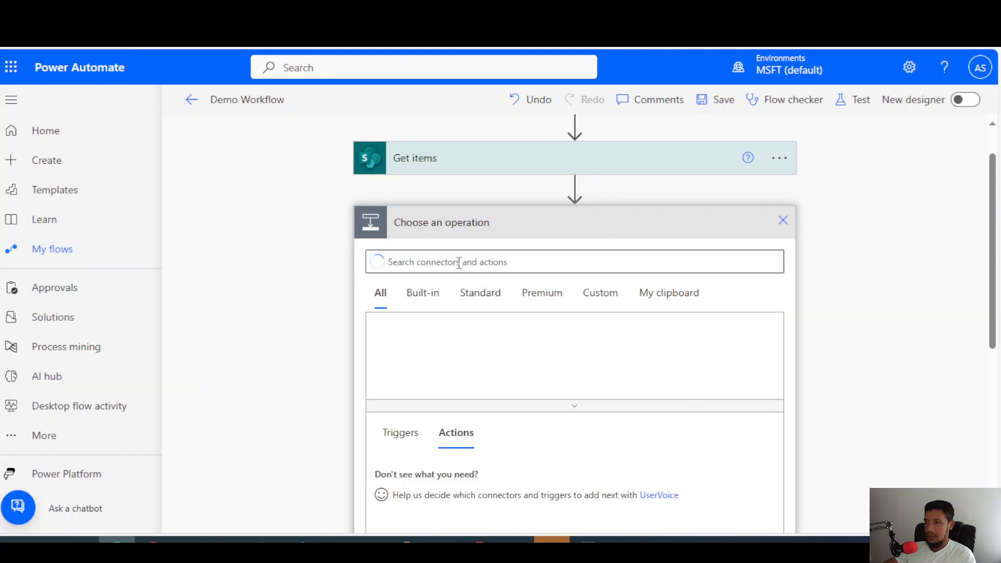
click(458, 262)
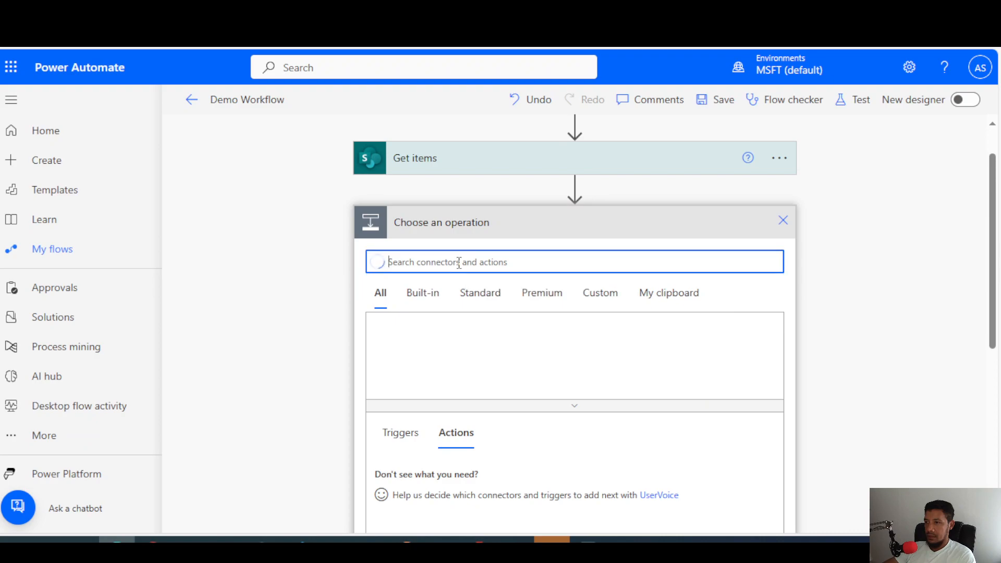
text(update)
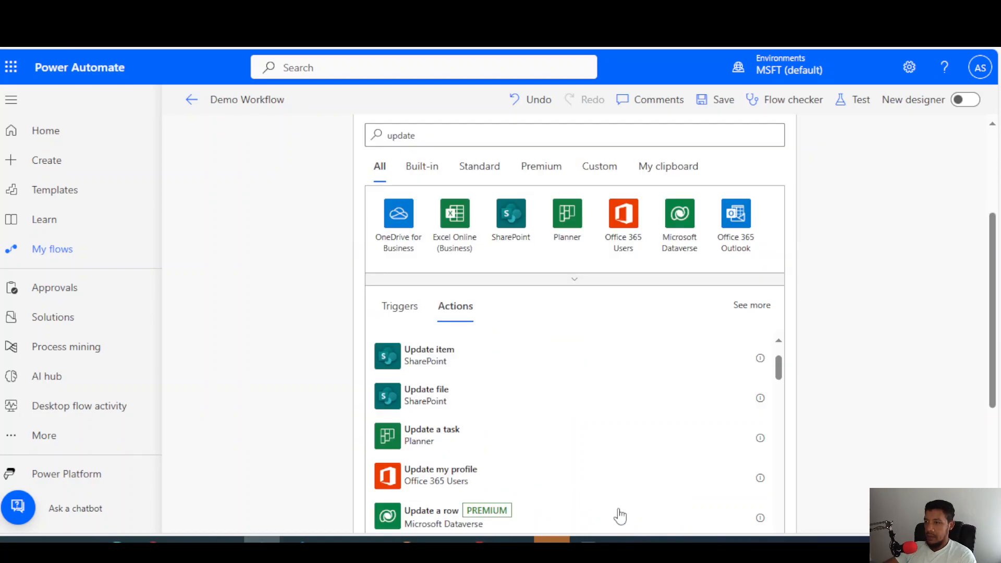
click(437, 365)
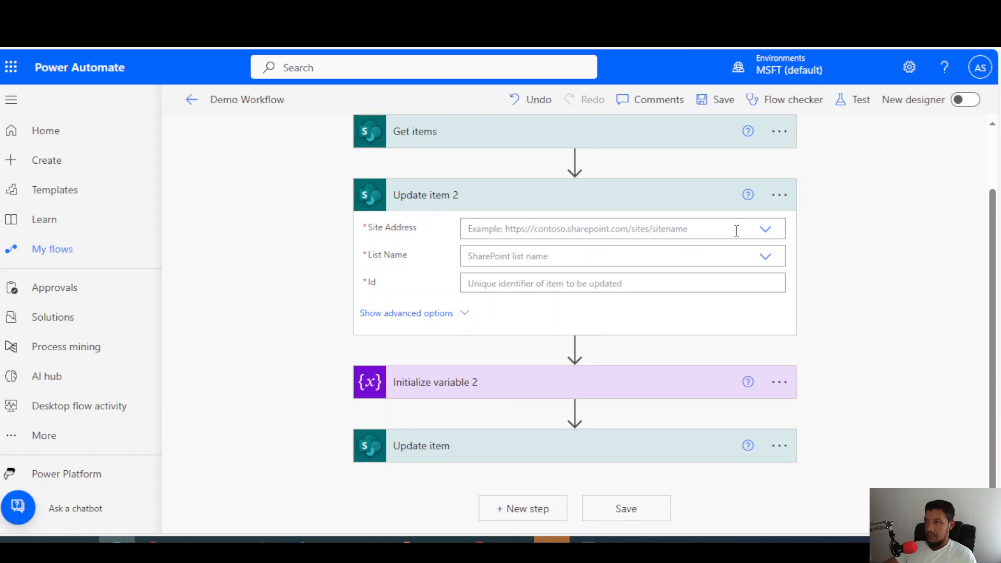
Point the new Update item 2 action to the Communication site's Animals list and set its Id to the ID from Get items.
click(765, 231)
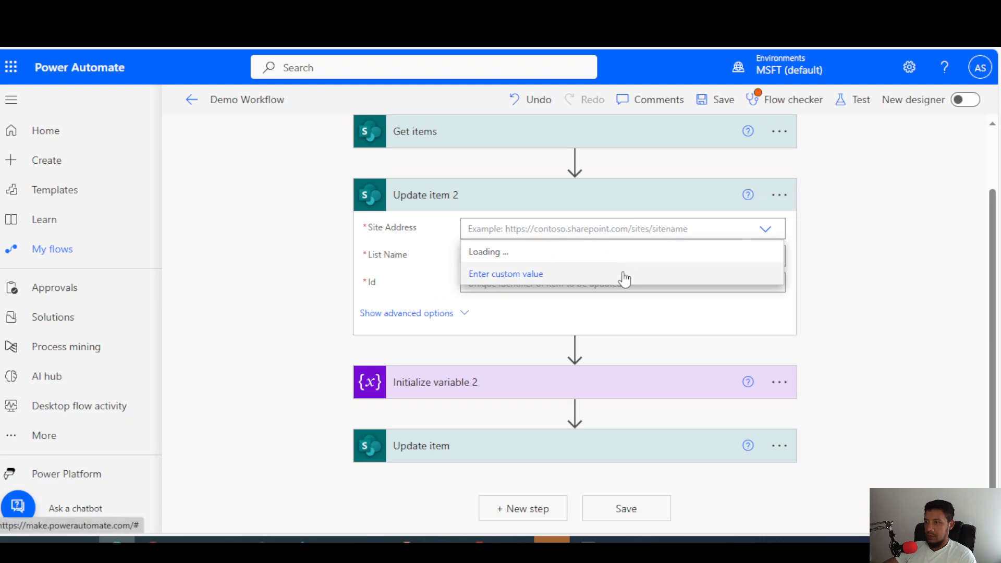
click(694, 264)
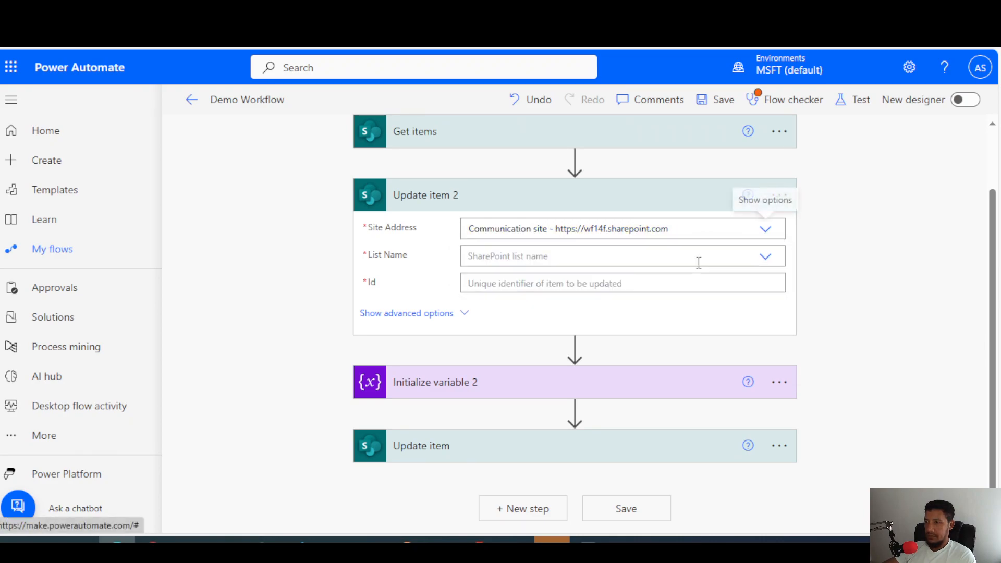
click(766, 258)
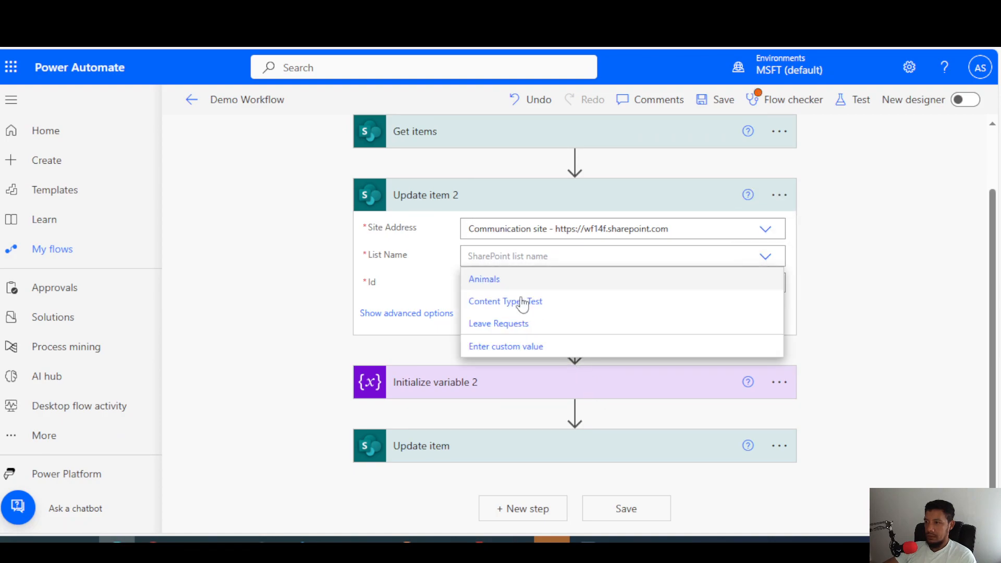
click(516, 280)
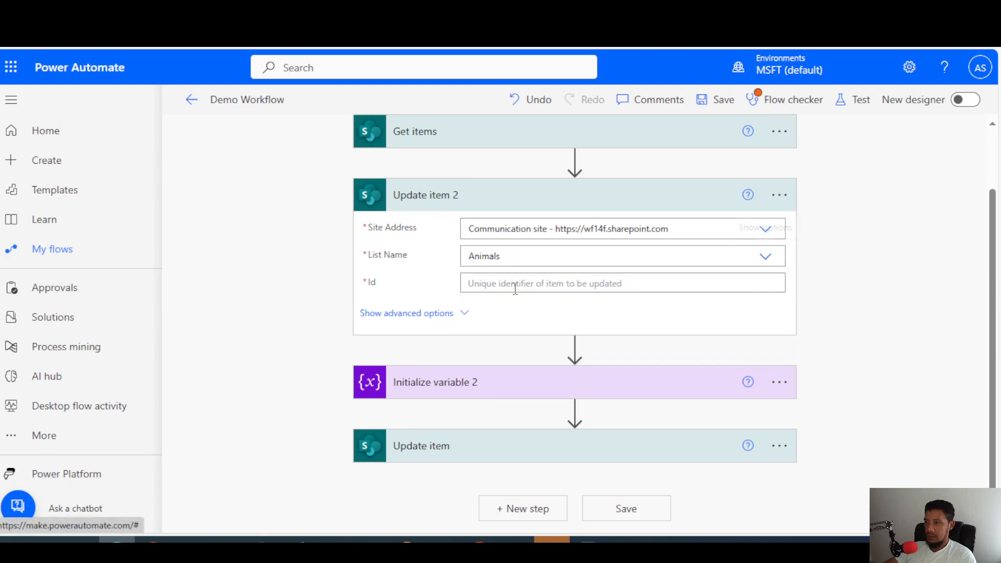
click(631, 287)
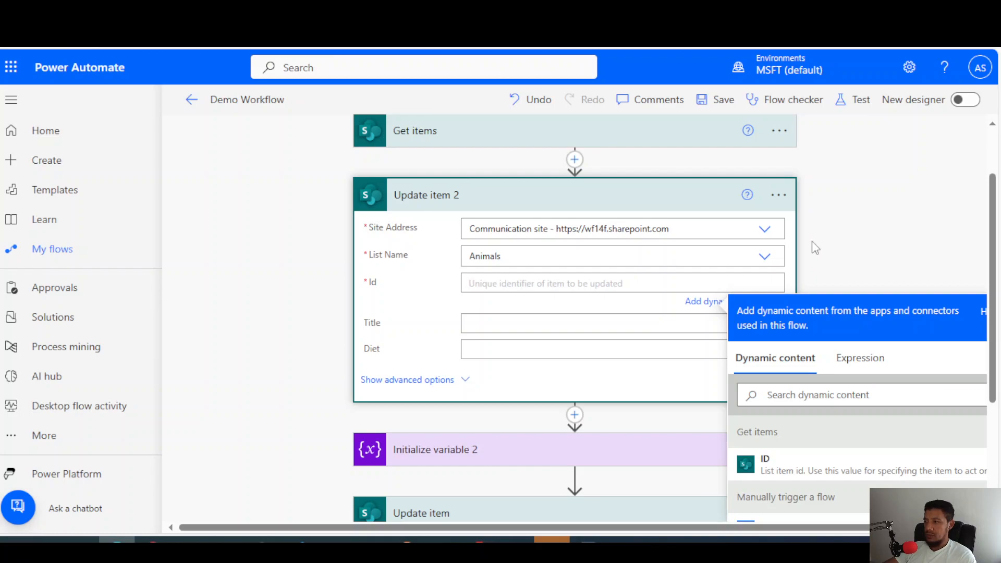
click(782, 467)
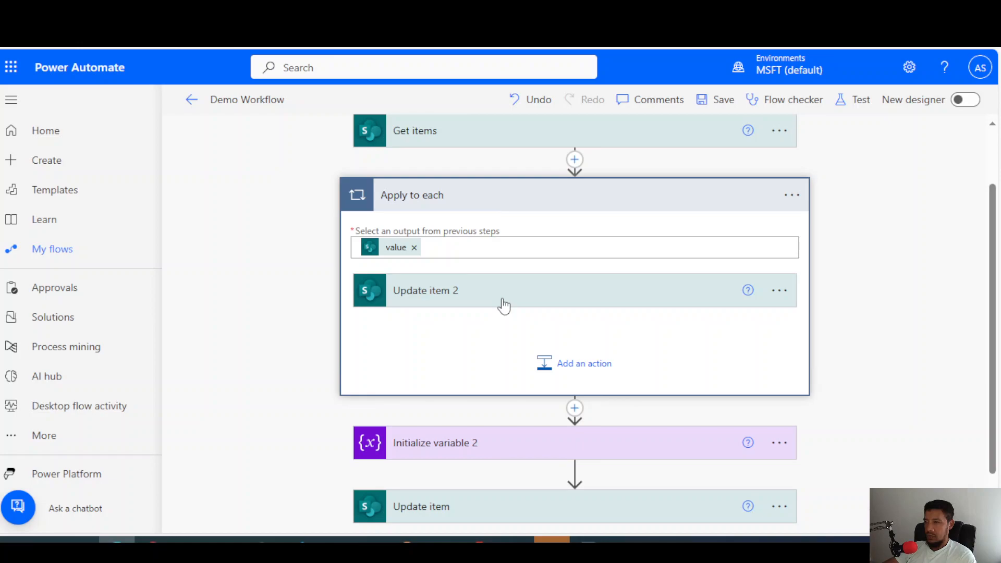
Delete the Apply to each loop together with the Update item 2 action inside it.
click(794, 203)
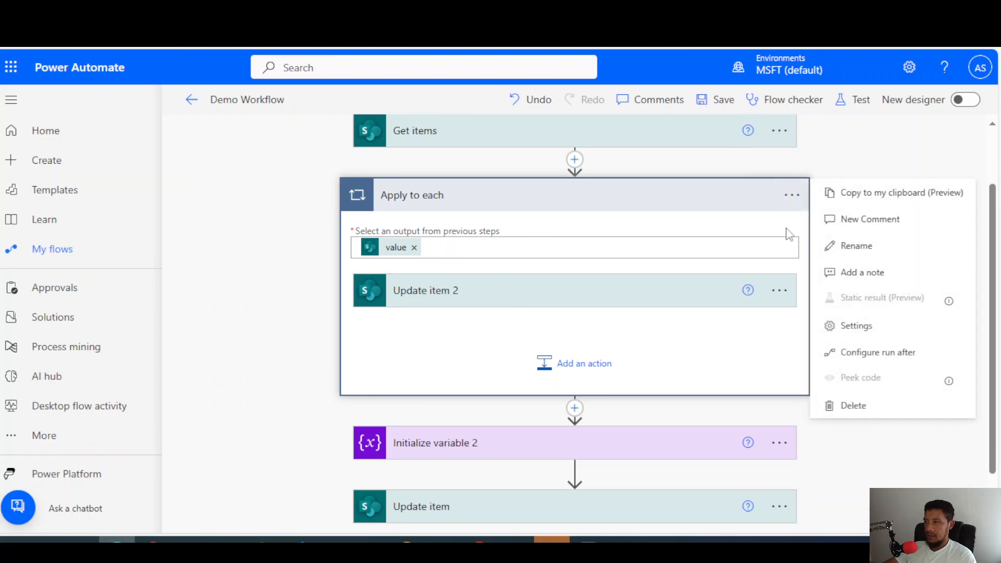
click(889, 409)
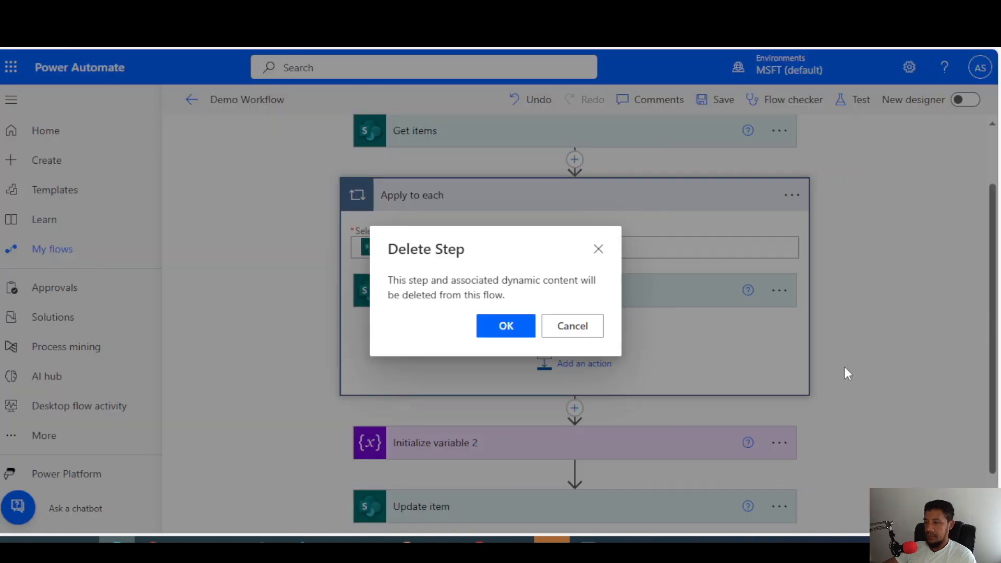
click(505, 328)
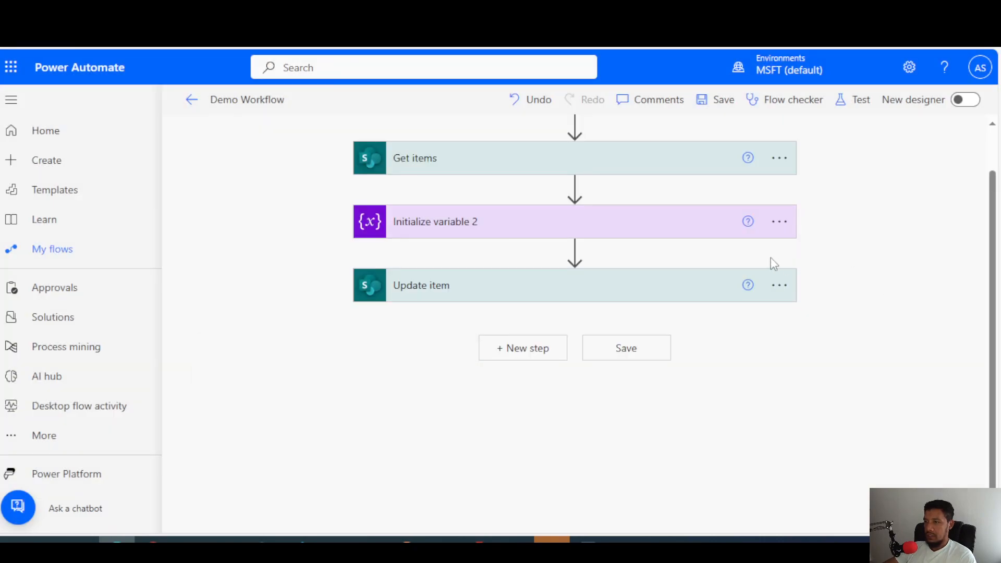
Check the Initialize variable 2 settings, then switch to the WordPad notes and compare the two single-item ID expressions.
click(582, 230)
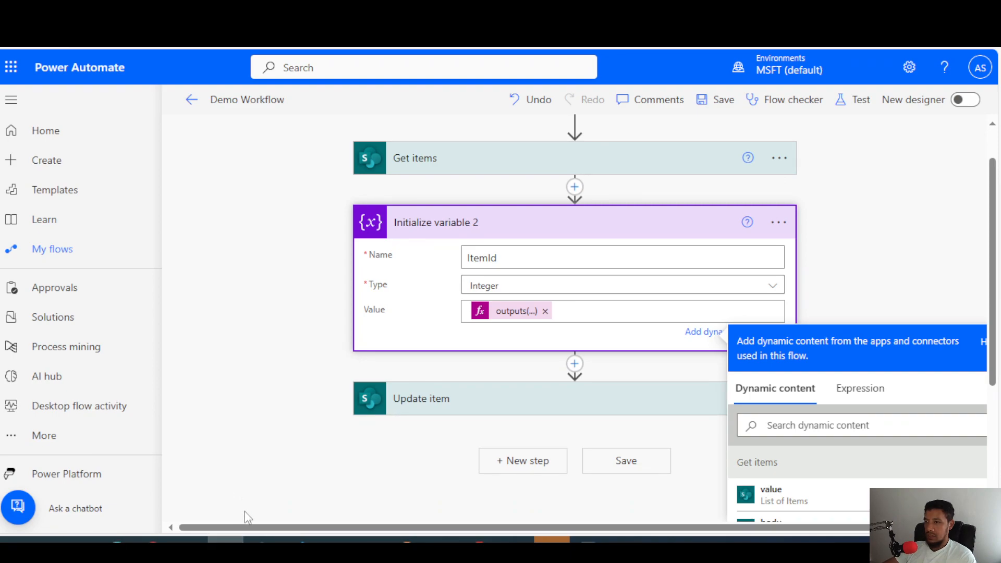
click(588, 539)
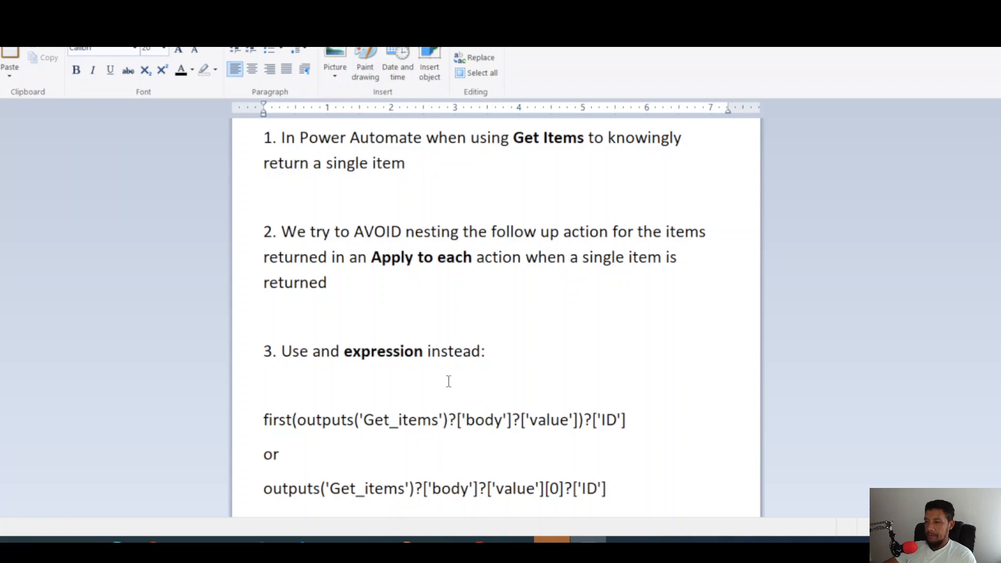
drag(625, 420, 264, 418)
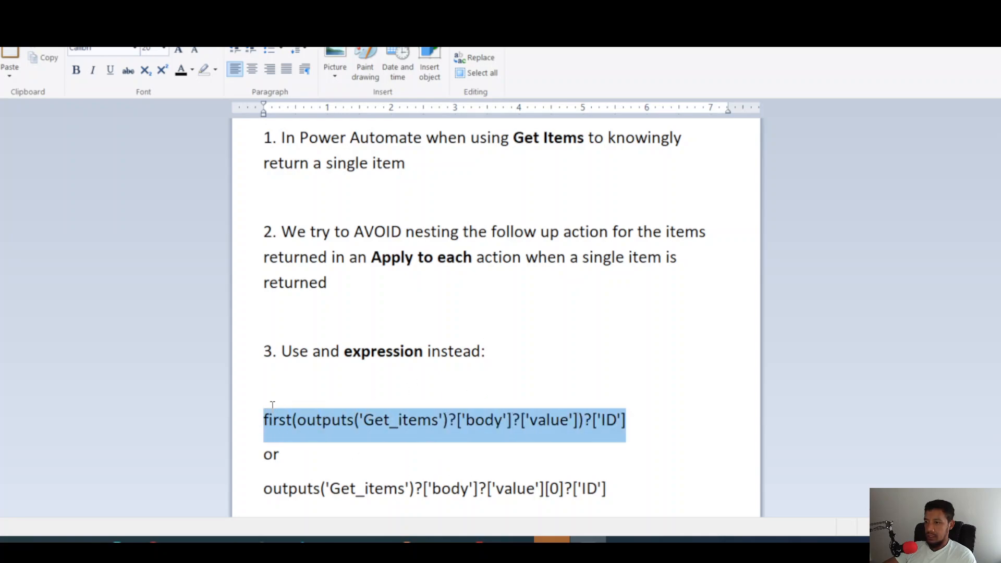
drag(613, 488, 263, 488)
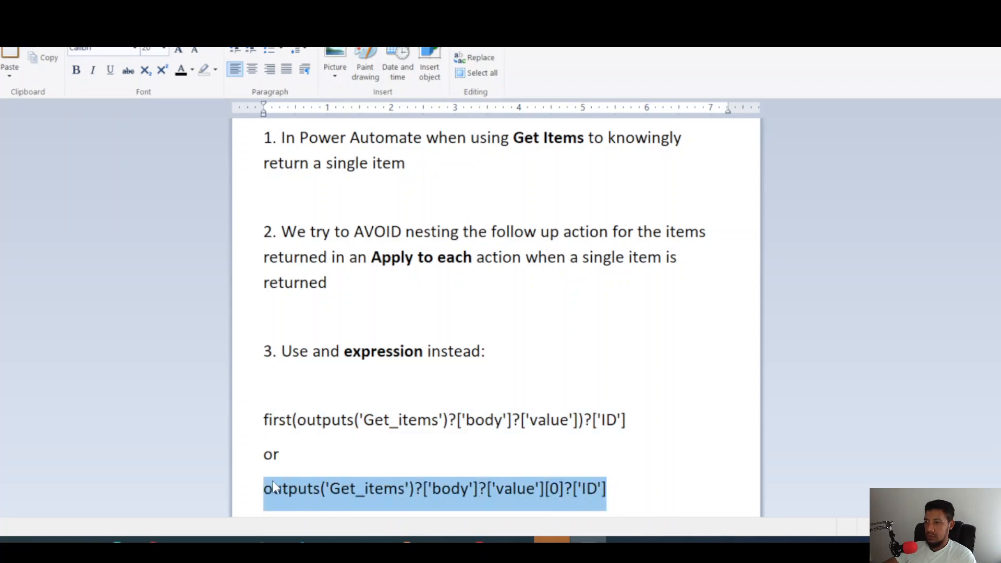
click(422, 352)
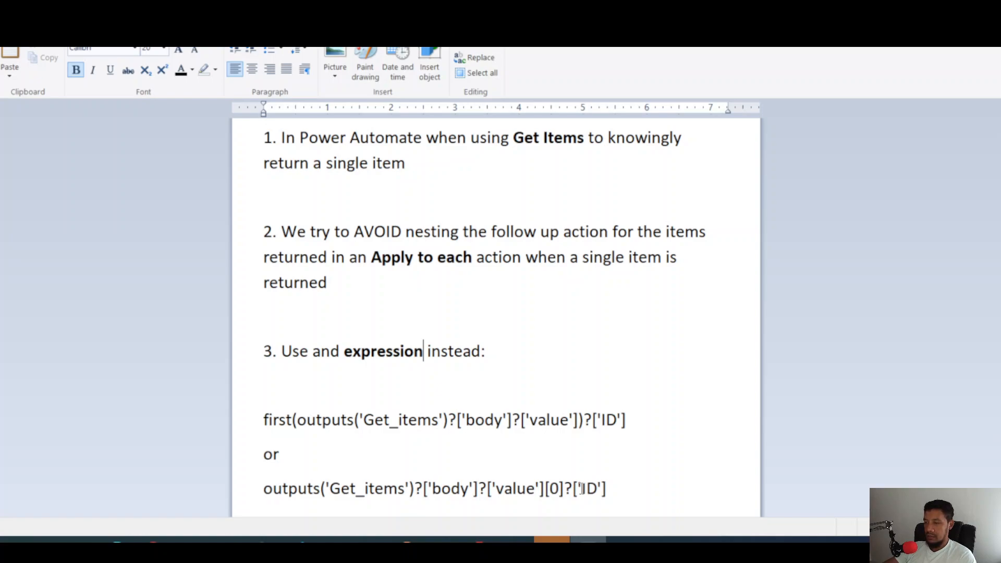
Copy outputs('Get_items')?['body']?['value'][0]?['ID'] from the notes, return to Power Automate and collapse Initialize variable 2.
drag(618, 492, 263, 486)
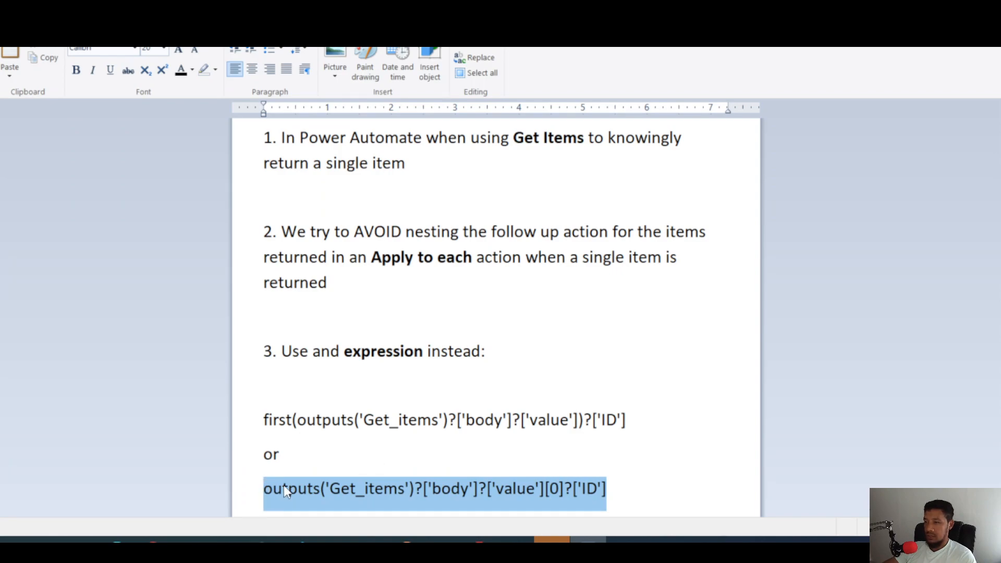
click(558, 492)
drag(610, 489, 265, 475)
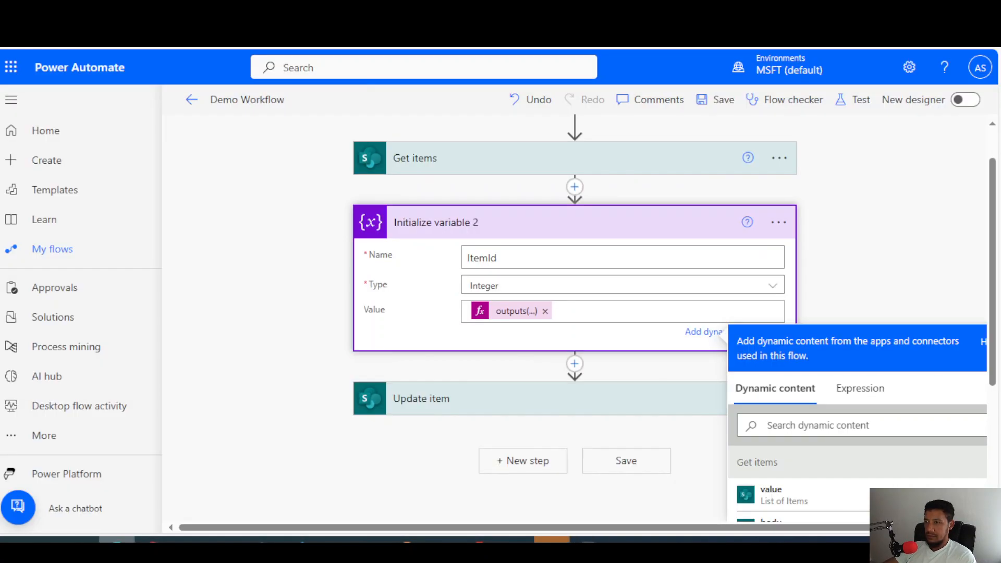
click(124, 536)
click(875, 261)
click(652, 229)
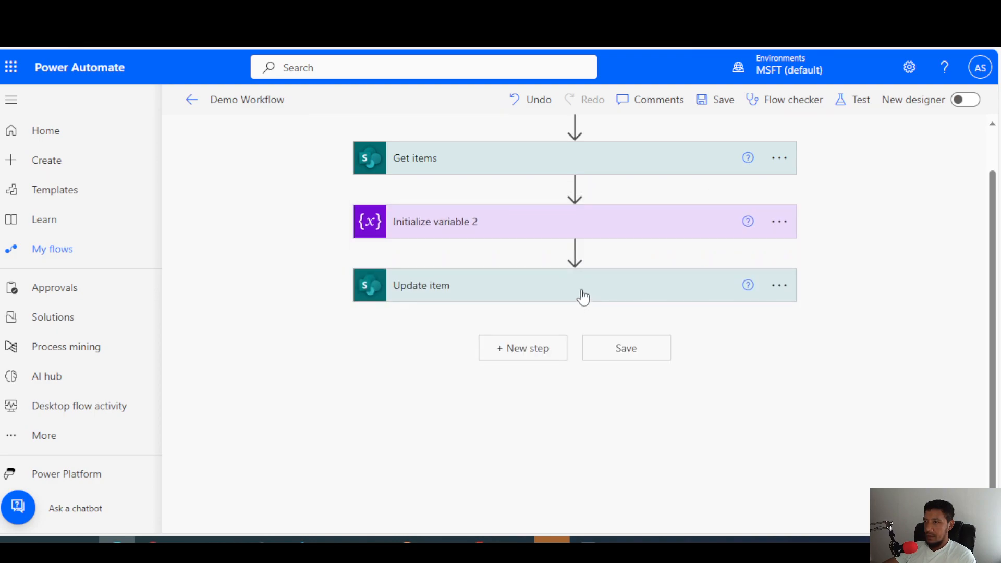
Open the Update item action and clear the expression from its Id field.
click(582, 296)
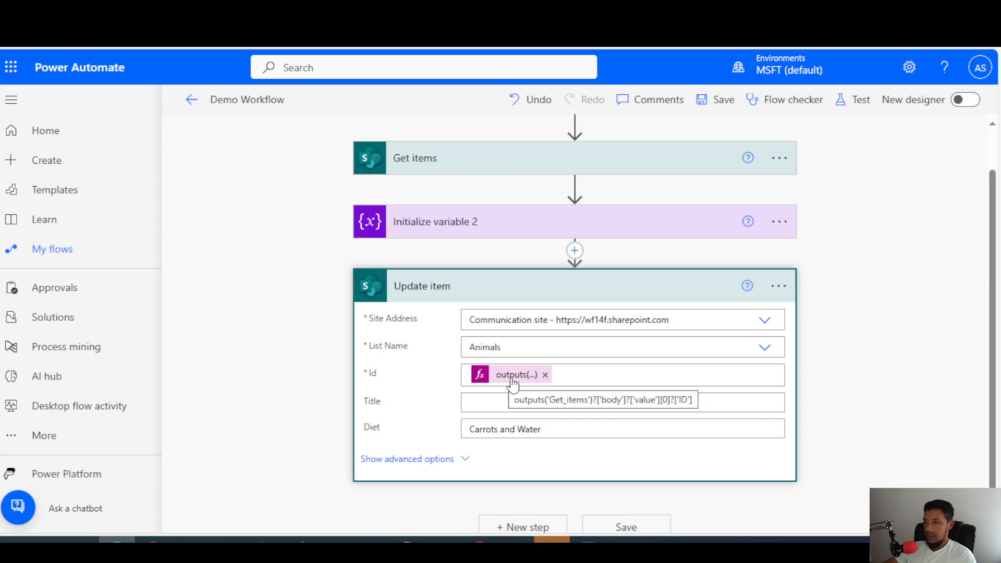
click(547, 379)
key(BackSpace)
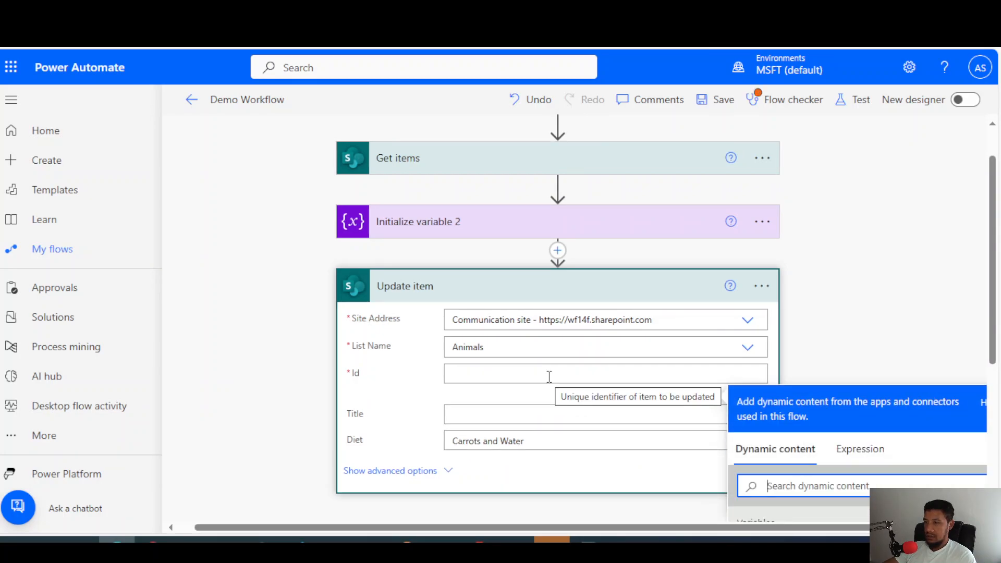
click(548, 376)
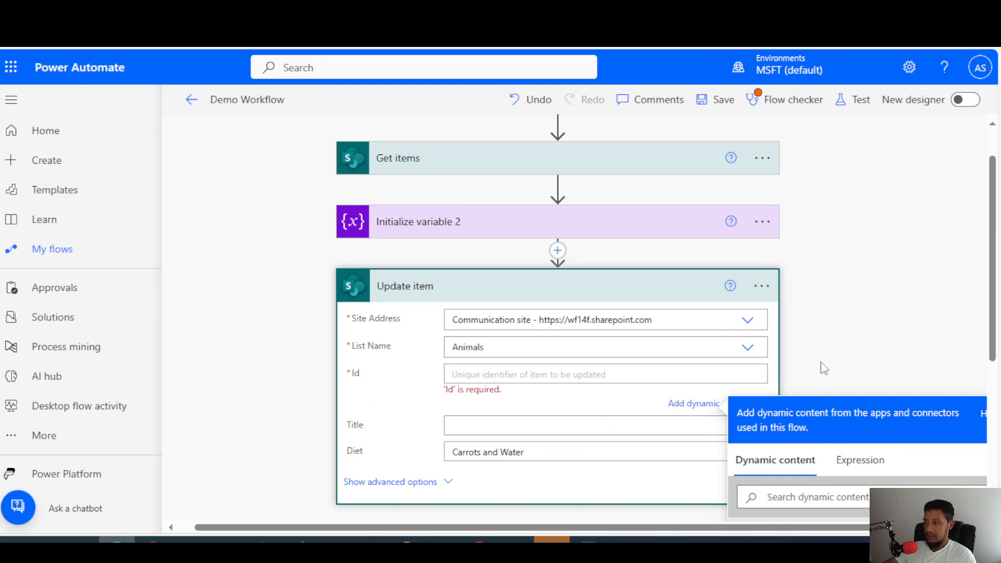
Set the Update item action's Id to the expression outputs('Get_items')?['body']?['value'][0]?['ID'].
scroll(823, 368, down, 1)
click(873, 408)
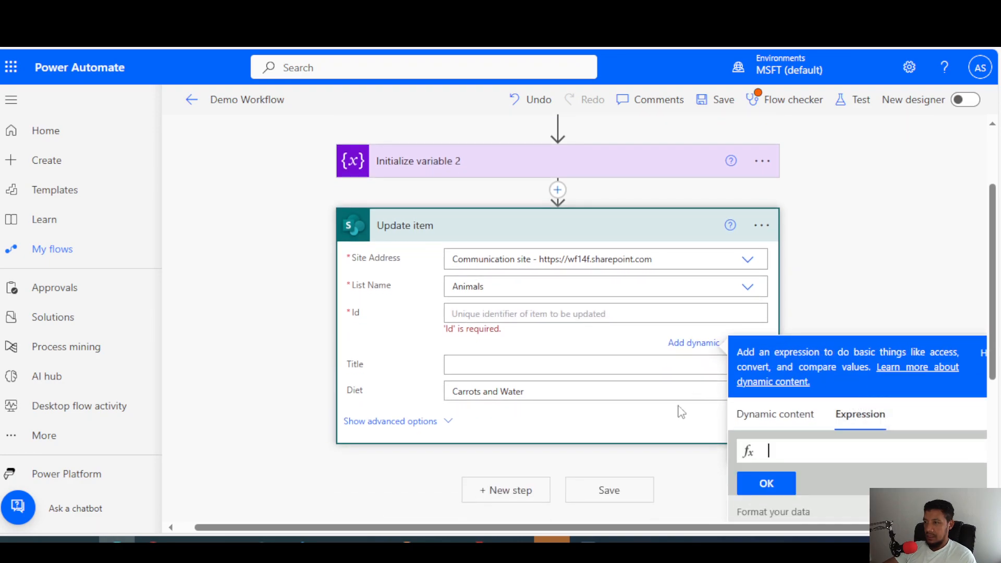
scroll(693, 404, down, 2)
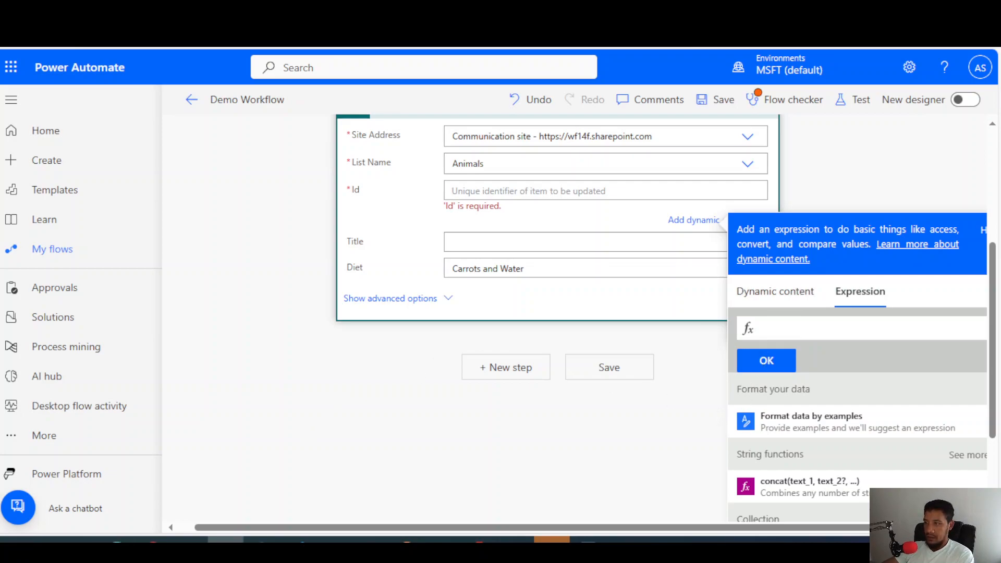
key(ctrl+v)
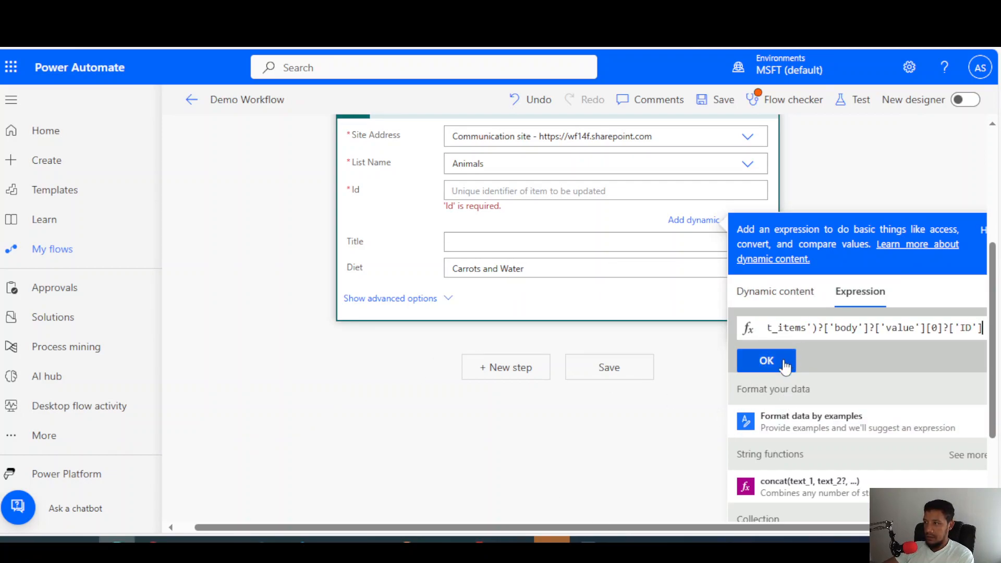
click(784, 363)
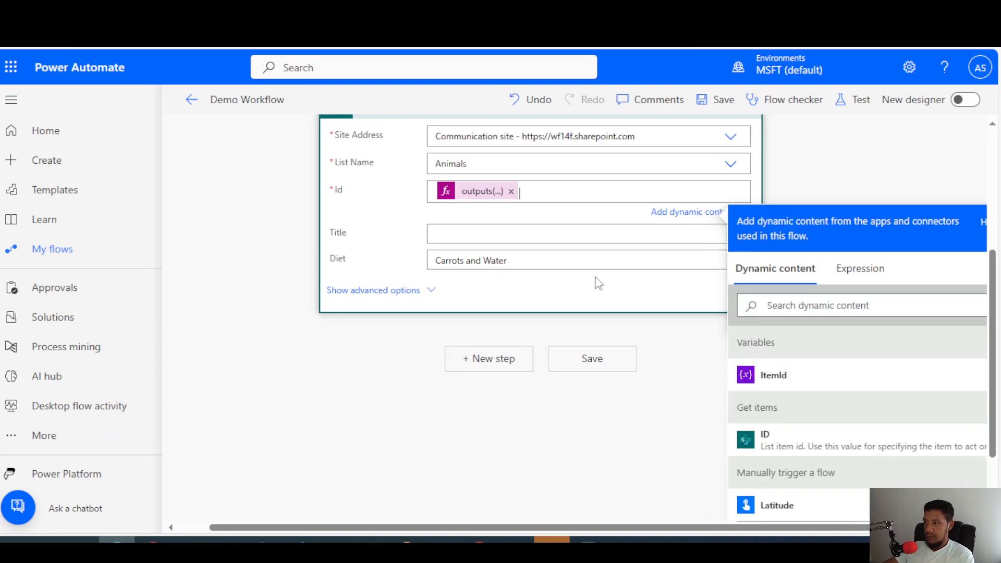
Replace the expression in the Update item action's Id with the ItemId variable.
click(512, 252)
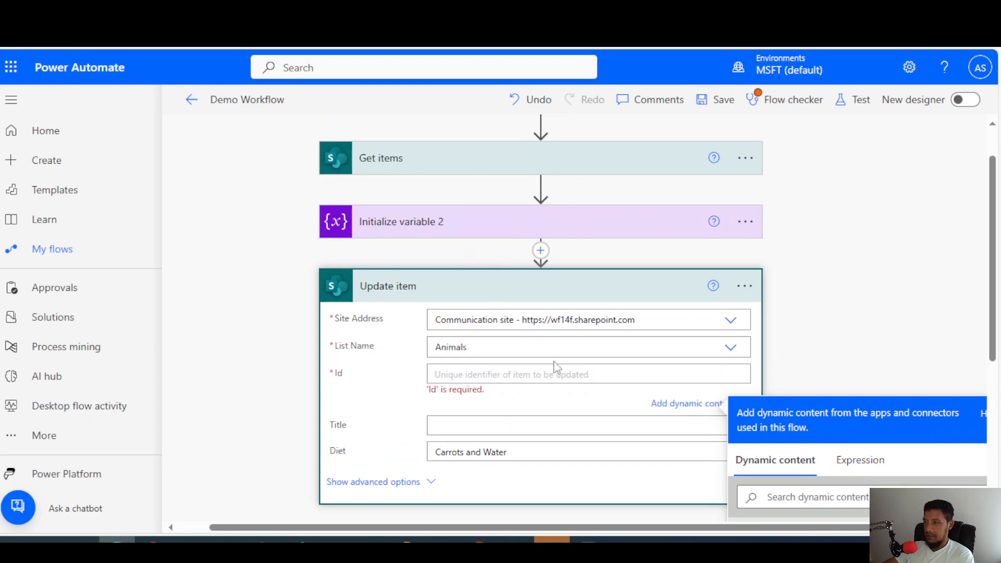
scroll(664, 341, down, 2)
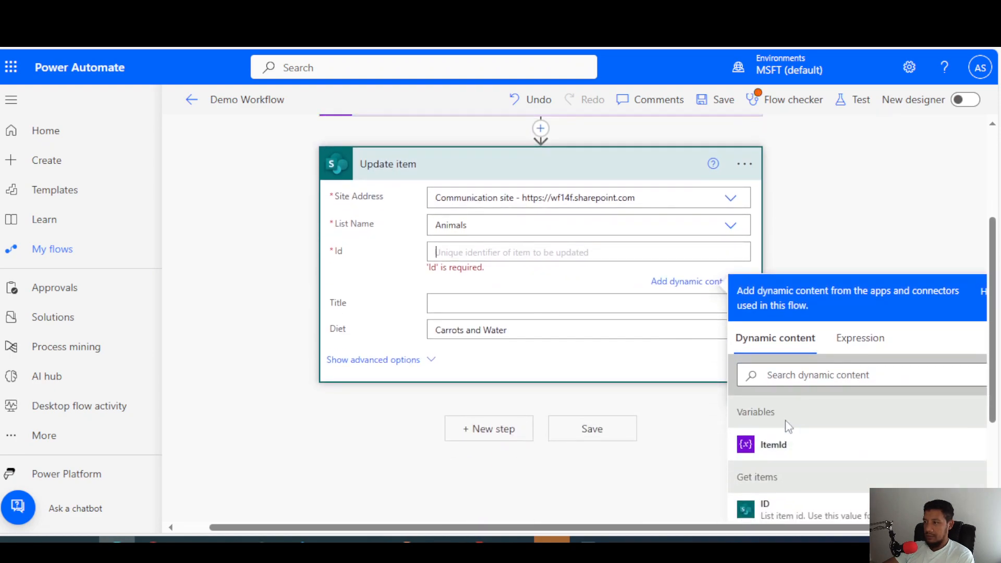
scroll(787, 422, down, 1)
click(774, 383)
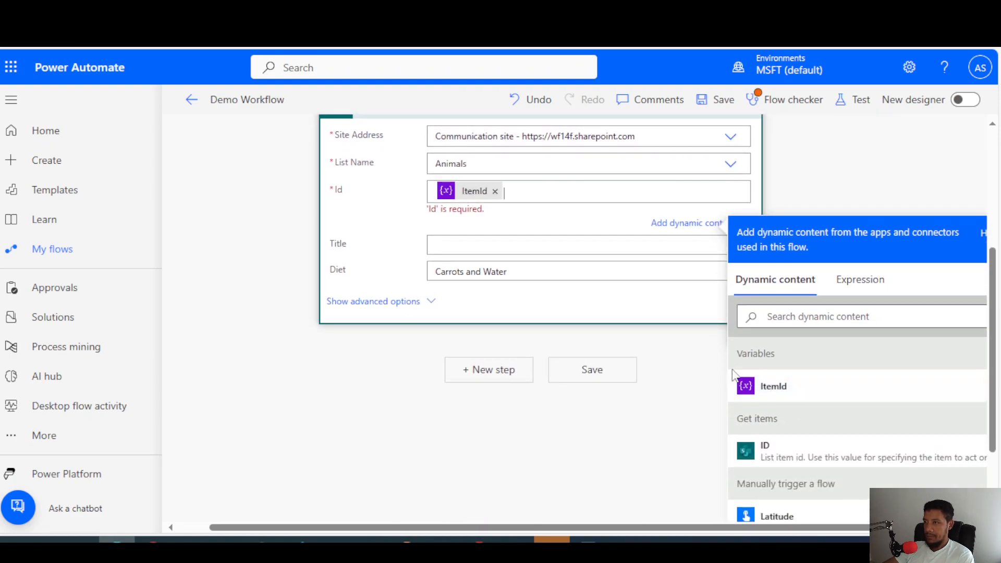
scroll(654, 319, up, 3)
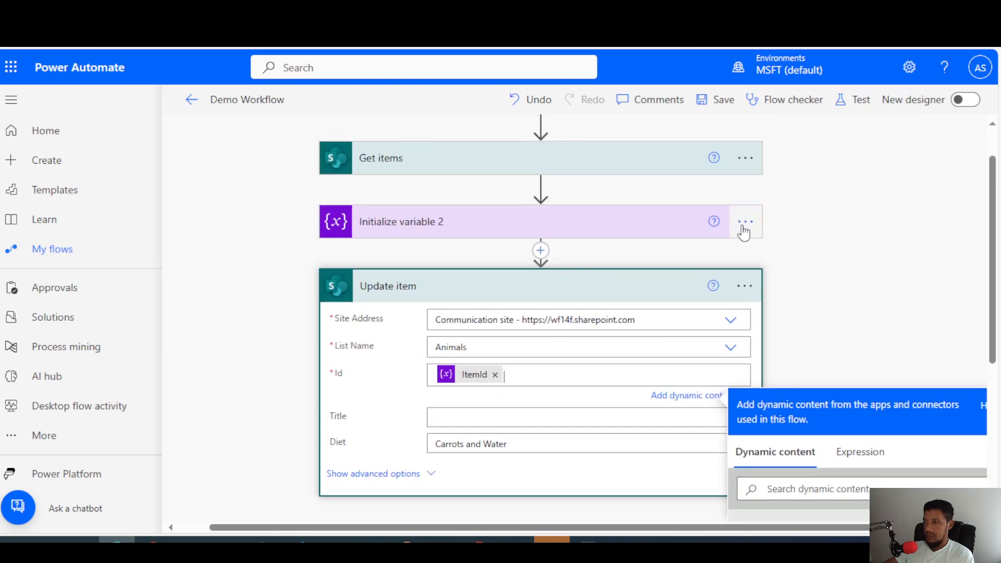
Remove the ItemId variable from the Update item action's Id and delete the Initialize variable 2 action.
click(743, 229)
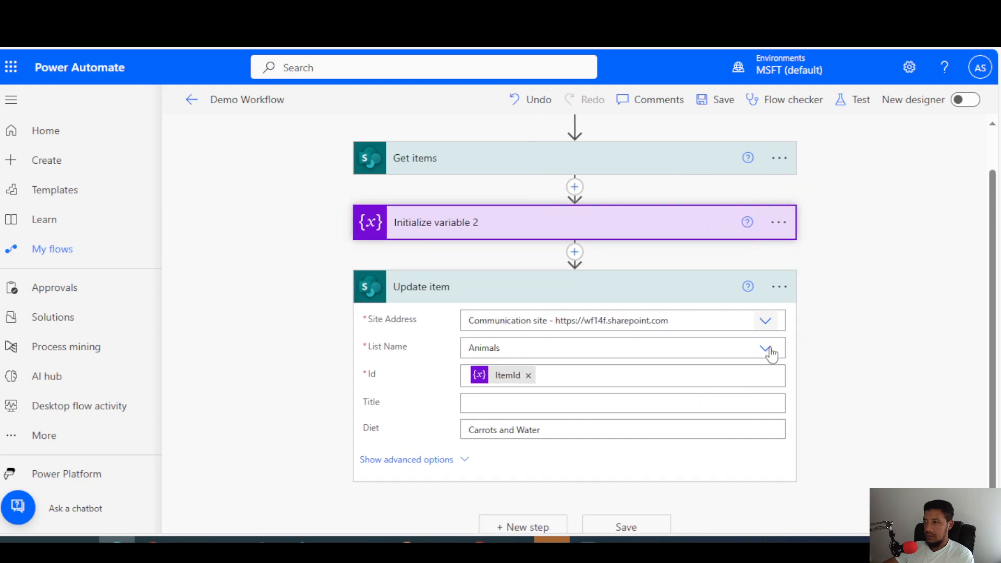
click(544, 373)
click(529, 375)
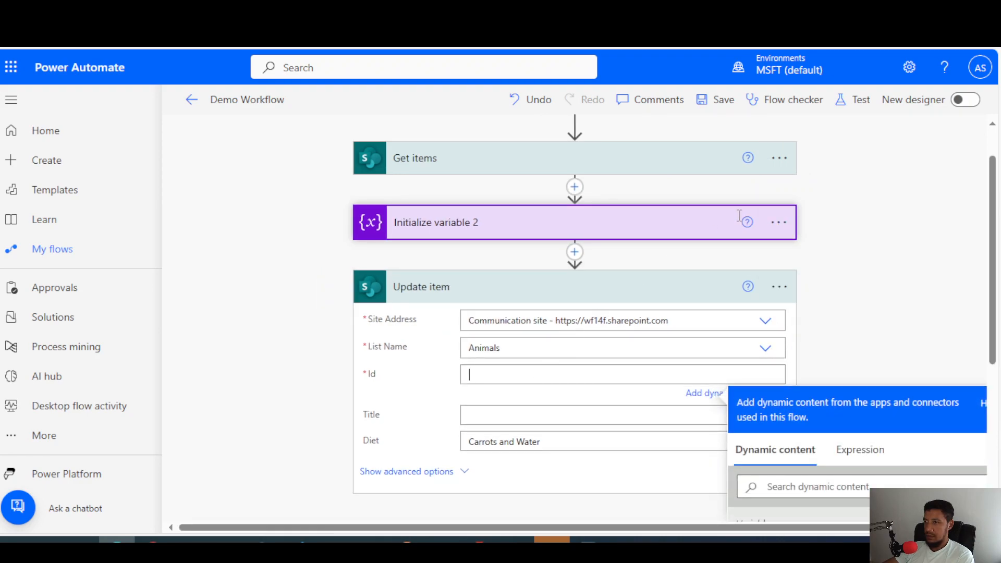
click(779, 224)
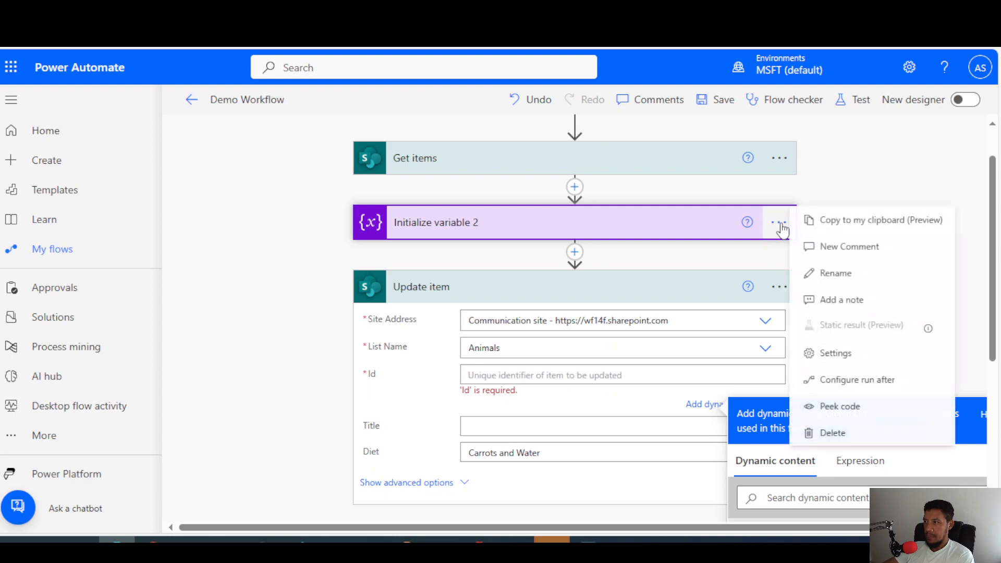
click(850, 431)
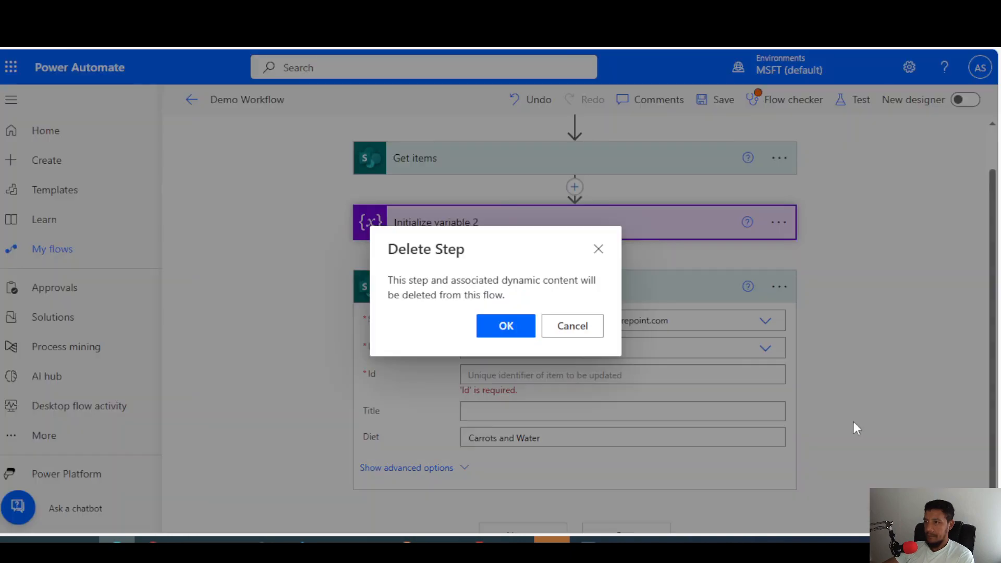
click(529, 325)
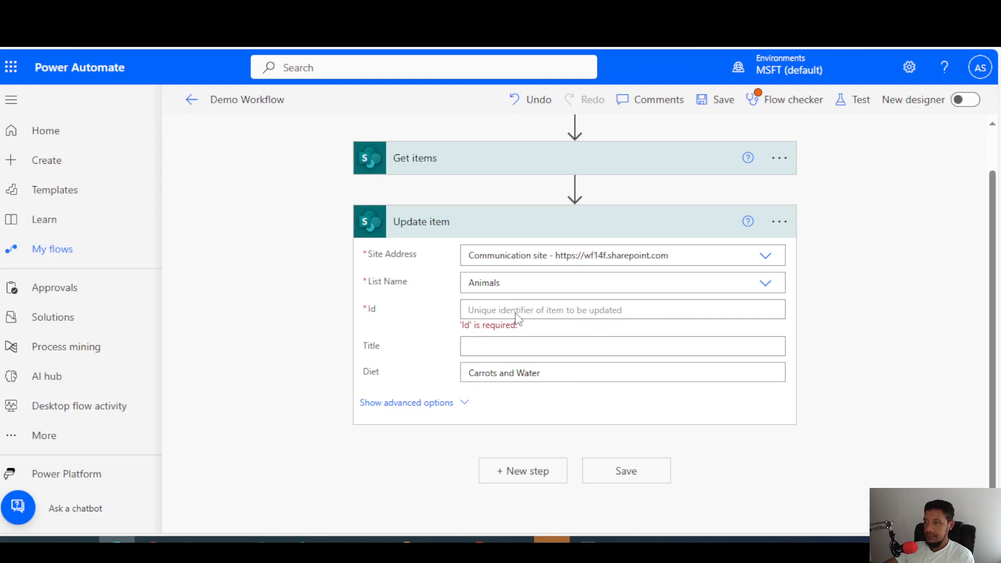
Set the Update item action's Id to the copied expression outputs('Get_items')?['body']?['value'][0]?['ID'].
click(517, 309)
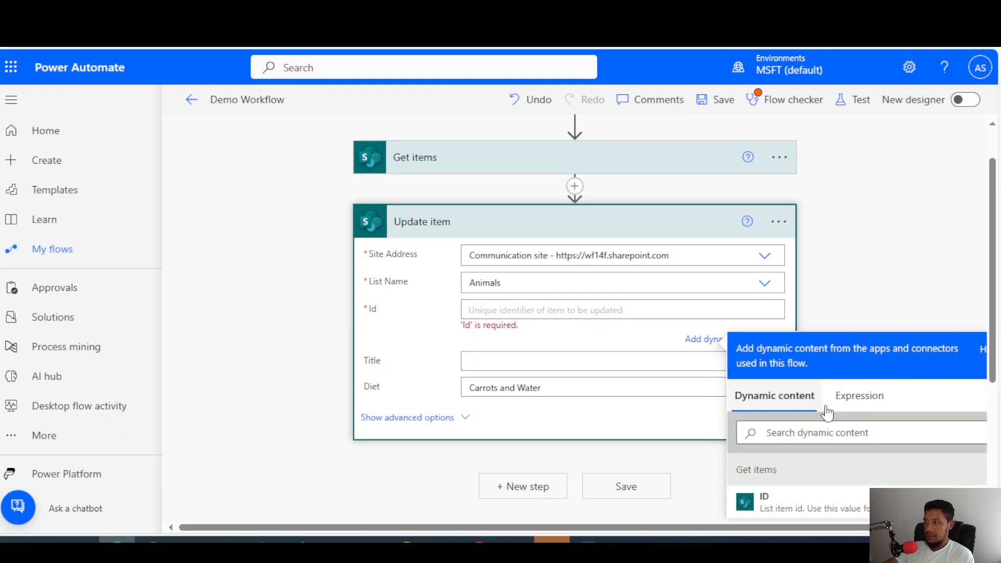
click(859, 397)
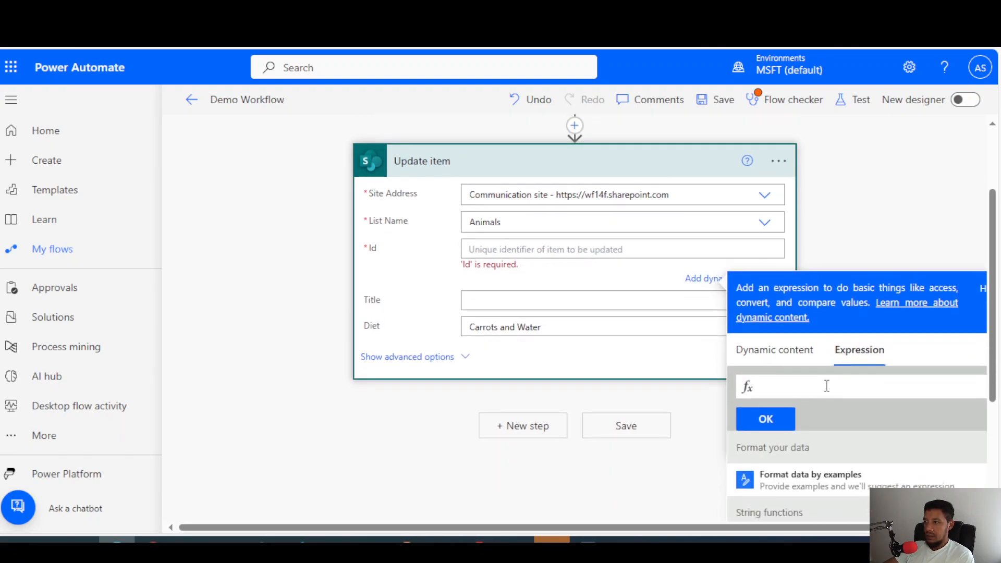
key(ctrl+v)
click(765, 418)
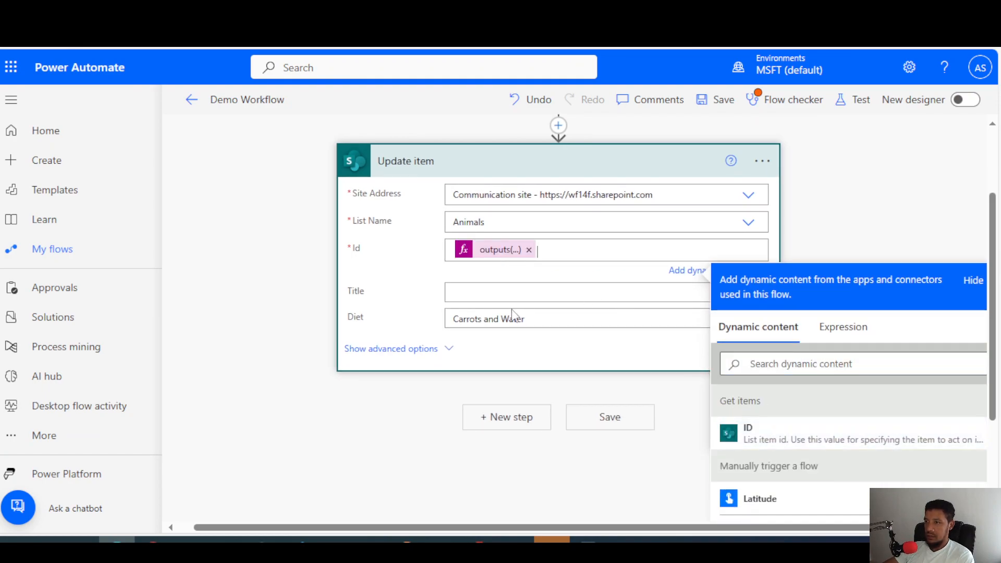
click(687, 336)
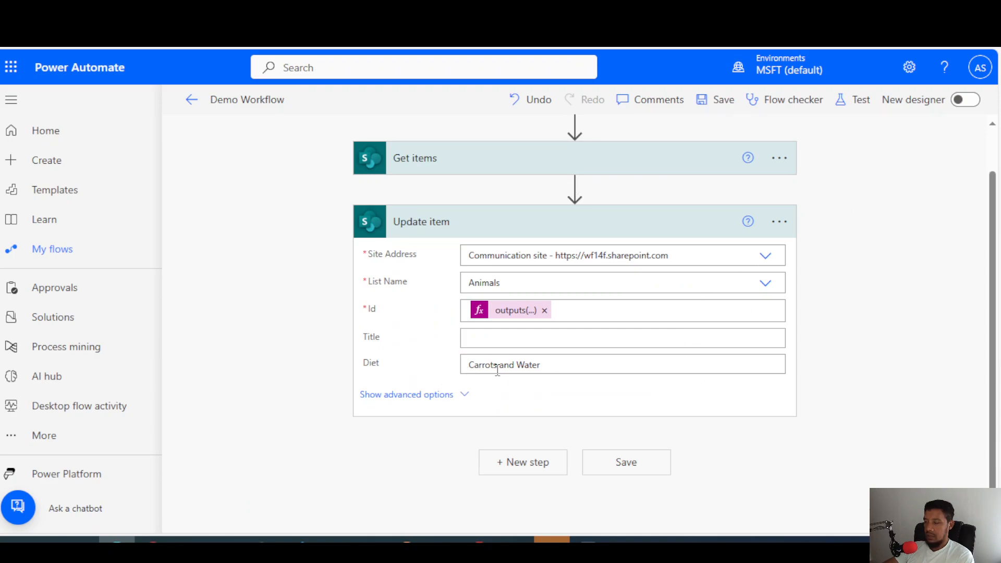
Save the flow and test it automatically with the most recent successful trigger run.
click(722, 106)
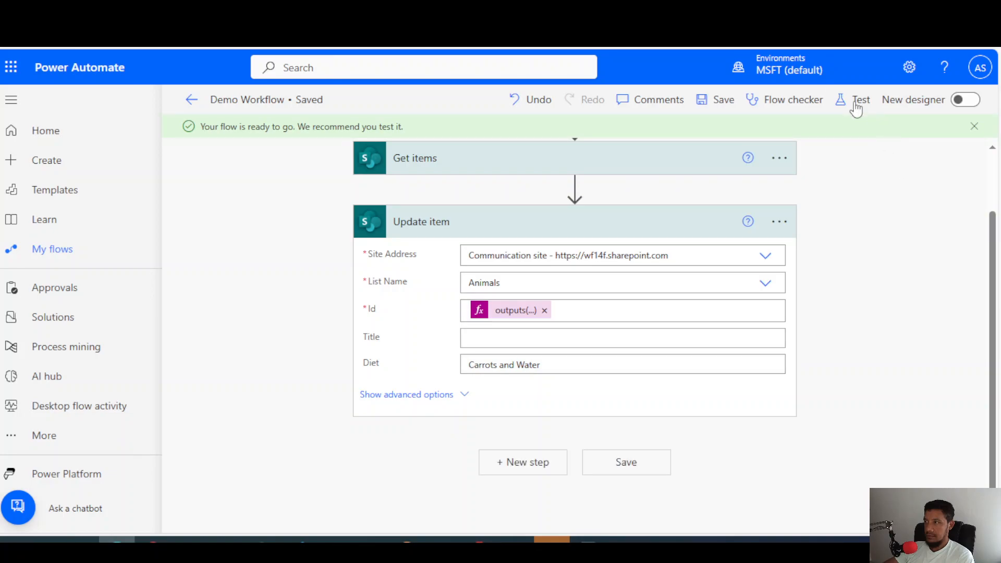
click(856, 107)
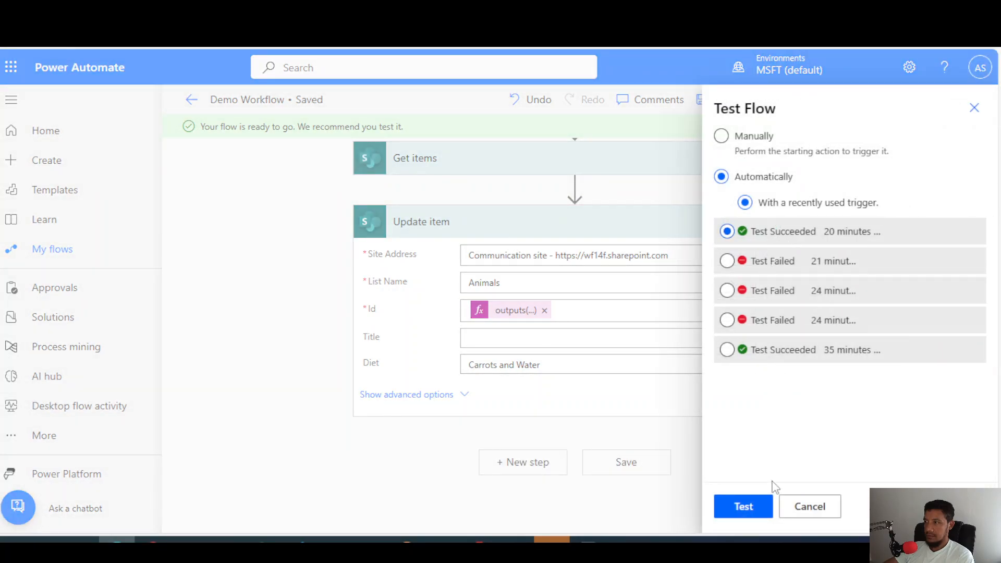
click(743, 494)
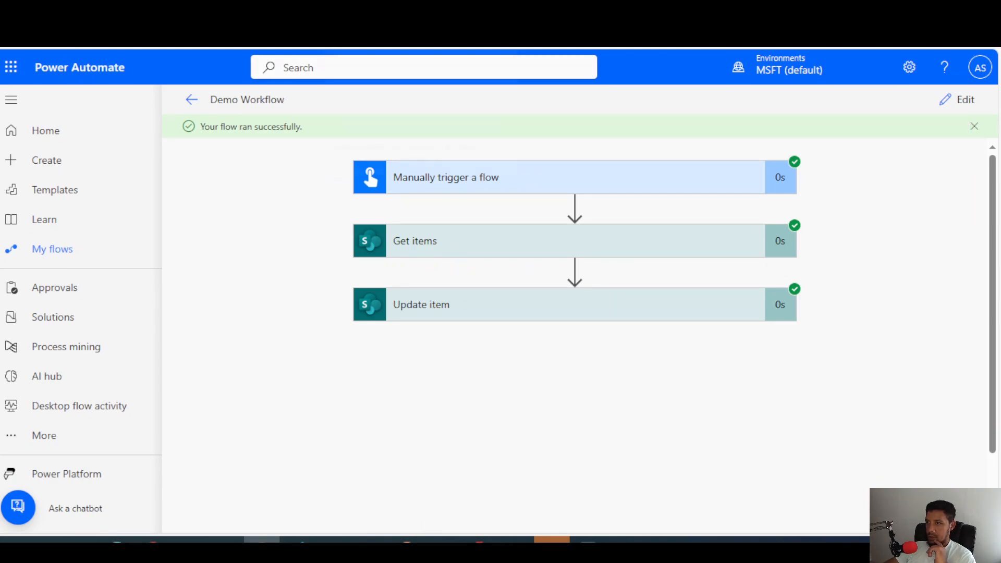
Switch to the SharePoint Animals list and reload it to check the Diet column.
click(360, 10)
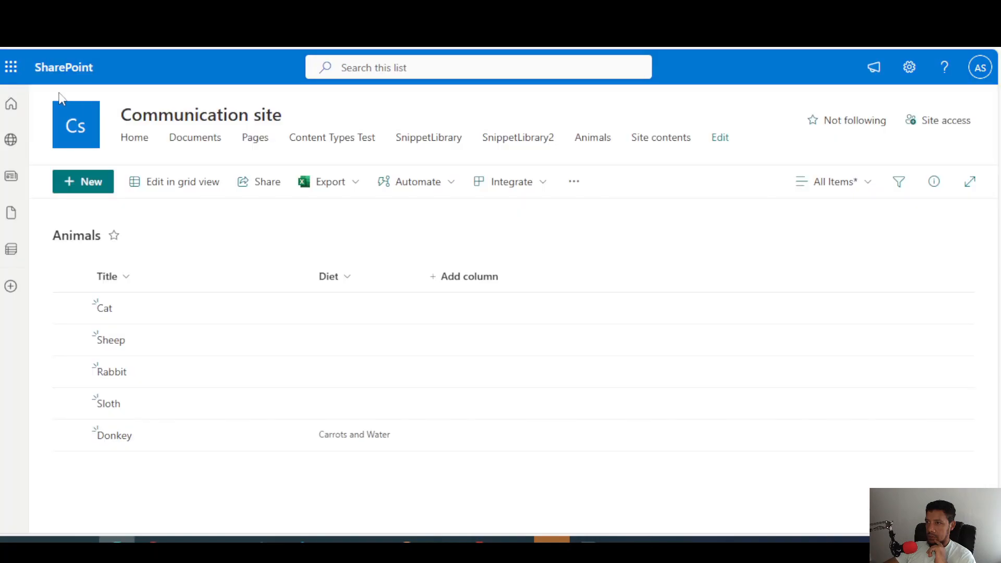
click(48, 46)
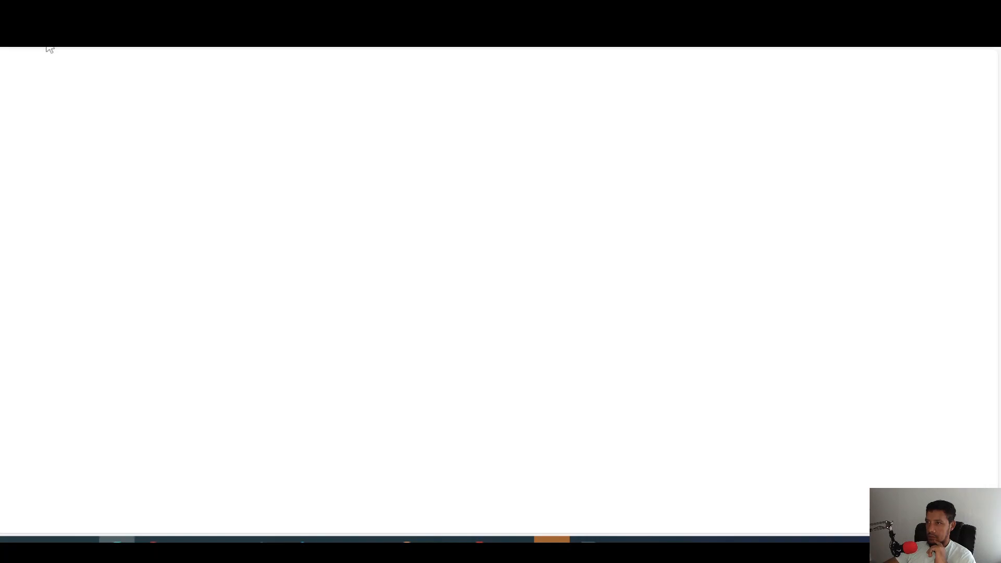